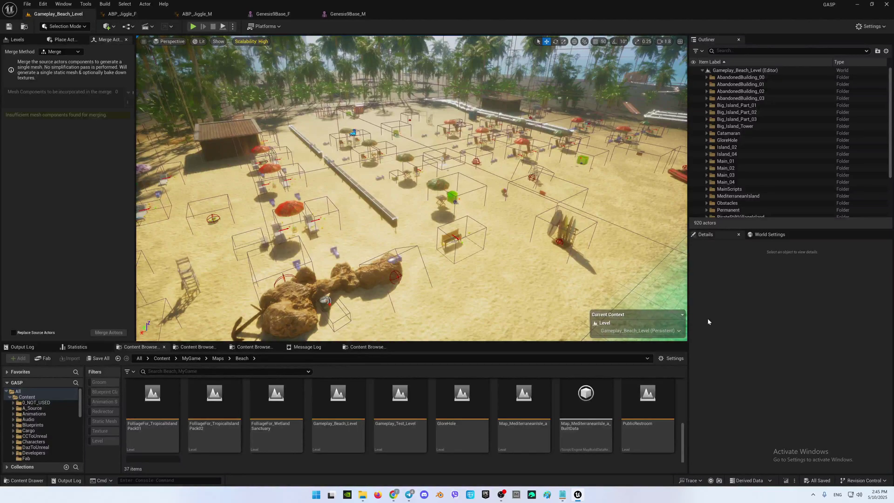
Look over the Genesis9Base_F and Genesis9Base_M meshes, then bring up ABP_Jiggle_M's AnimGraph, recentred
left_click(283, 15)
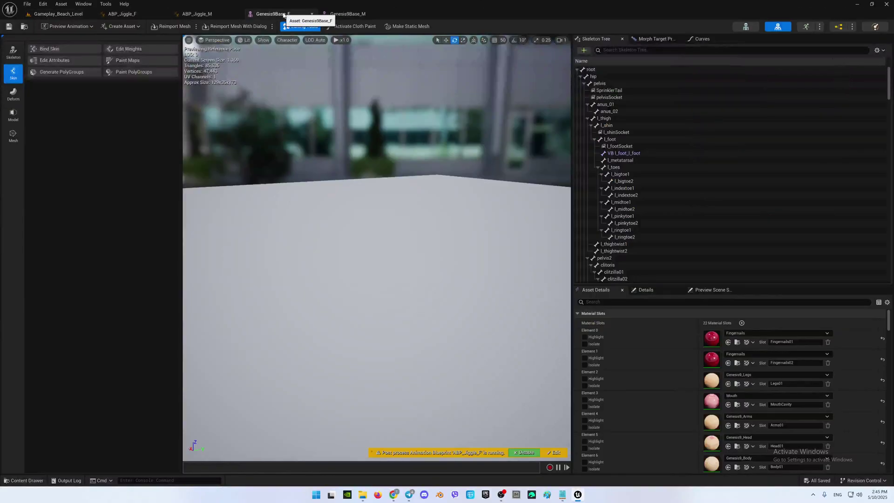
left_click(347, 14)
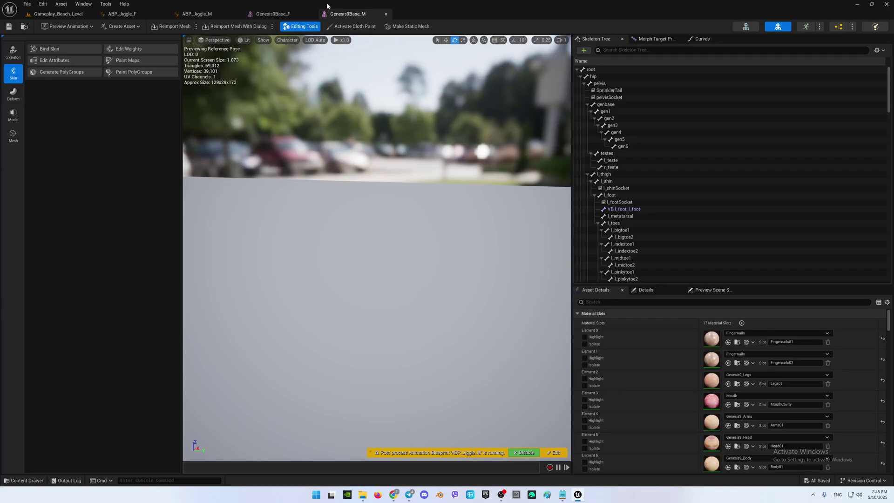
left_click(197, 14)
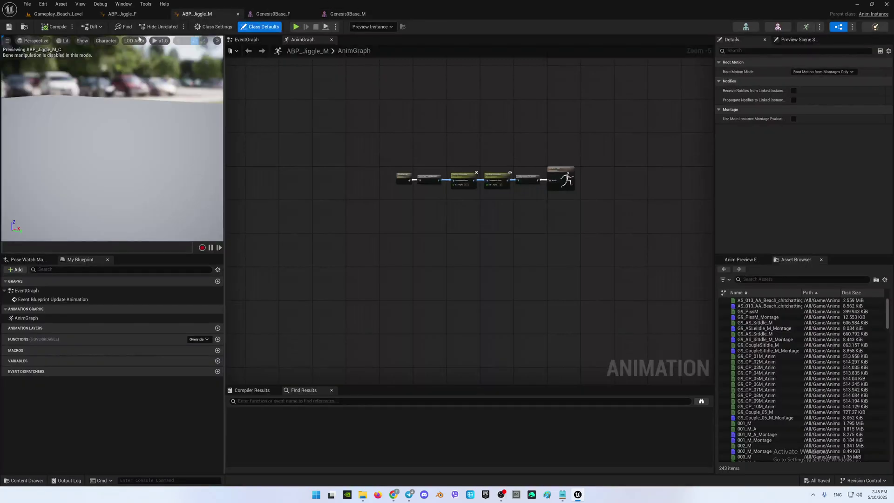
right_click_drag(435, 145, 392, 138)
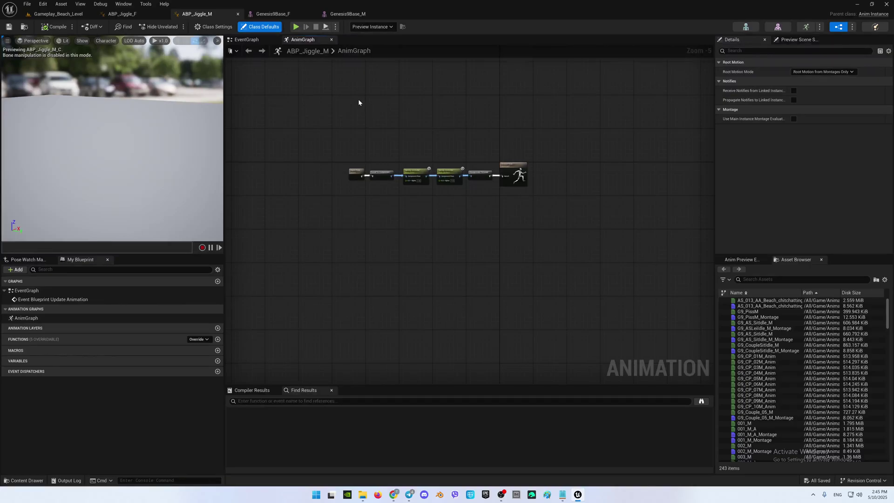
On Genesis9Base_F, collapse the pelvis branch and select the l_pectoral and r_pectoral bones
left_click(348, 14)
left_click(281, 13)
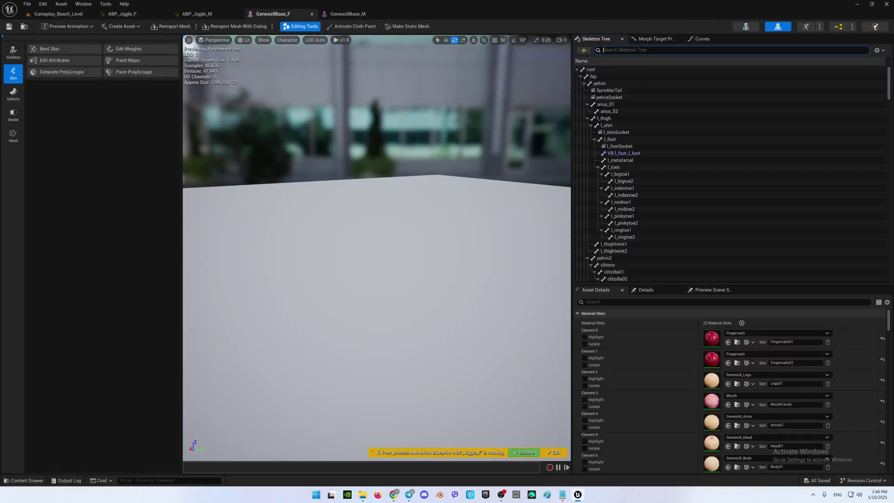
left_click(583, 84)
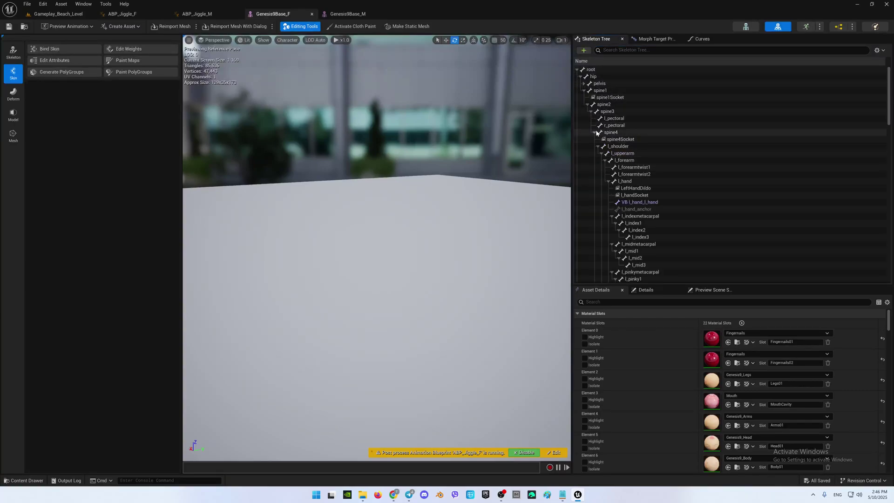
left_click(617, 118)
left_click(626, 126)
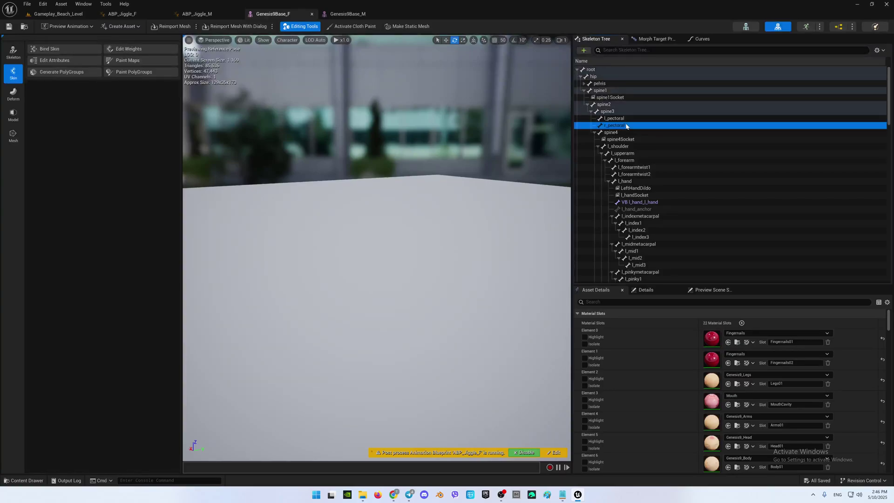
Re-expand pelvis, select l_thigh, then switch to the Genesis9Base_M skeletal mesh
left_click(583, 84)
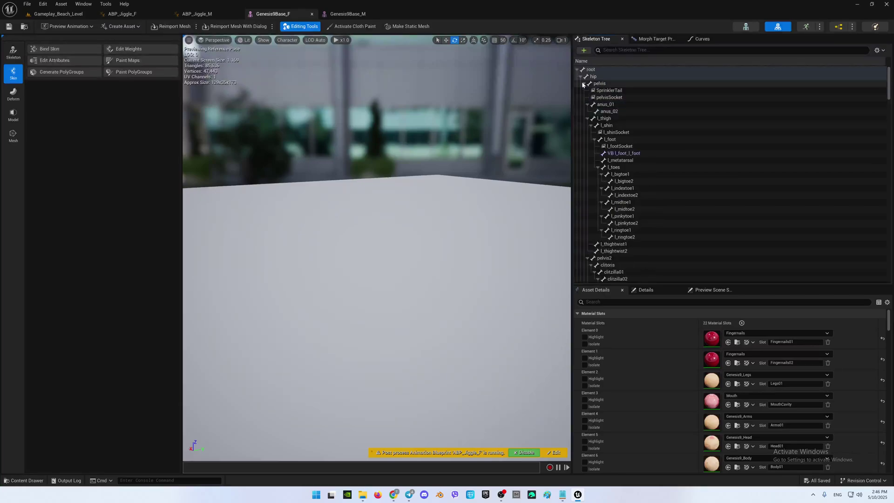
left_click(604, 118)
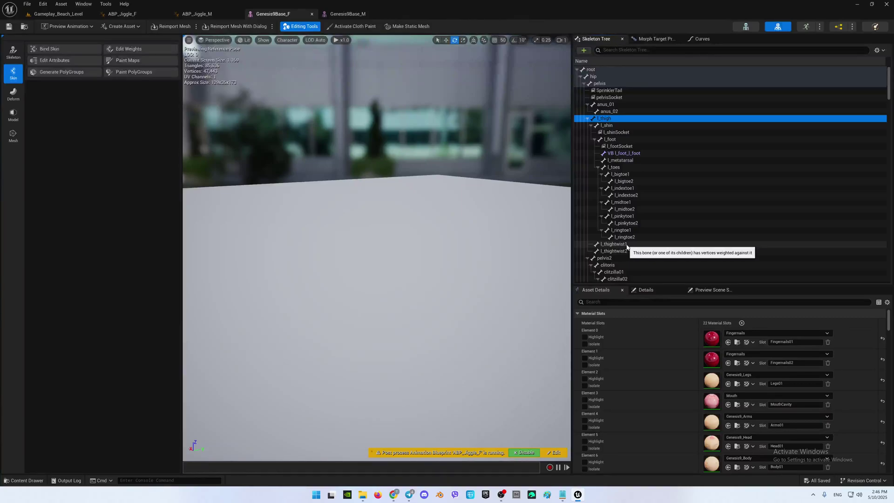
scroll(646, 245, "down", 1)
scroll(647, 236, "down", 1)
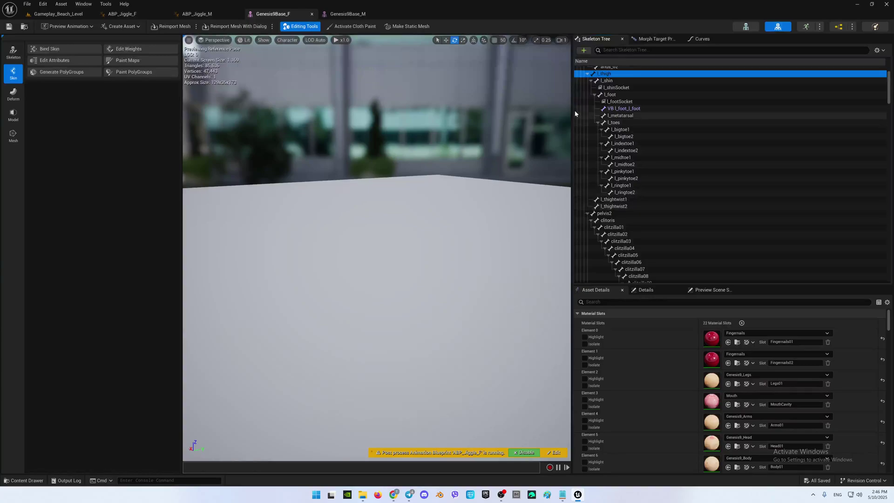
left_click(348, 13)
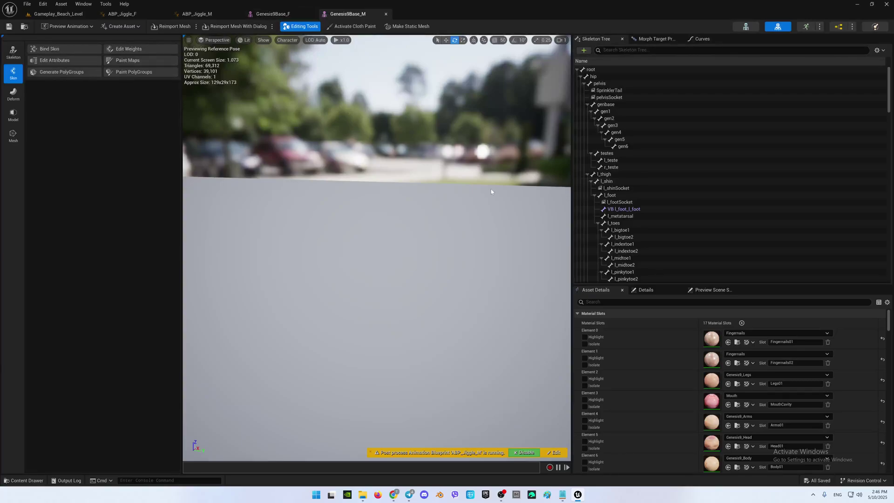
Search the male mesh's Asset Details for 'post' to check its Post-Process Anim Blueprint, then return to ABP_Jiggle_M
left_click(617, 303)
type("post")
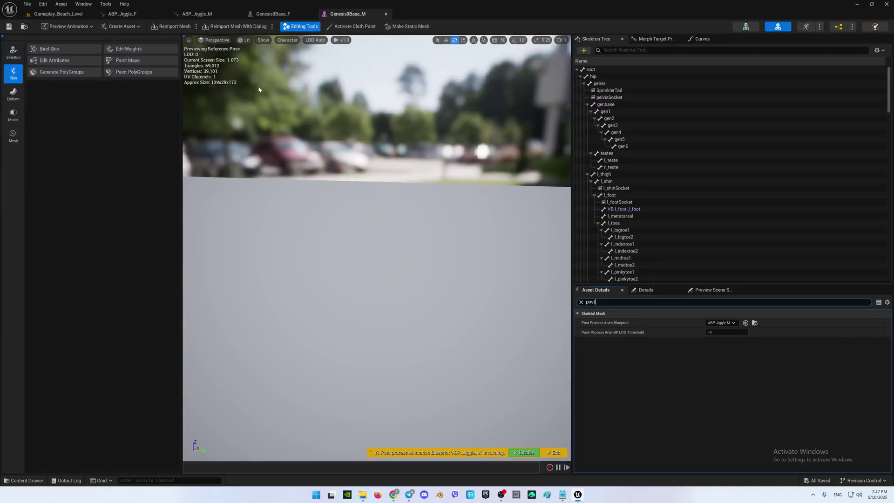
left_click(197, 13)
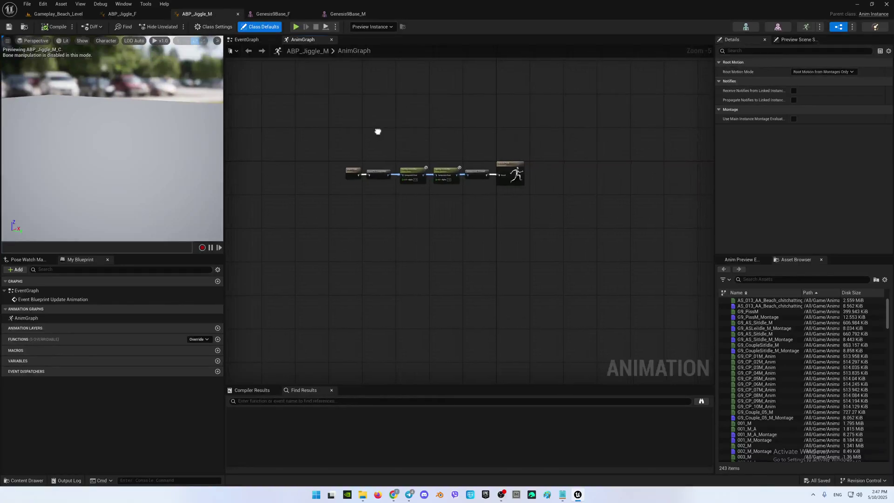
Zoom into the node chain, add a Spring controller node, then delete it again
right_click_drag(378, 131, 377, 138)
scroll(403, 153, "up", 4)
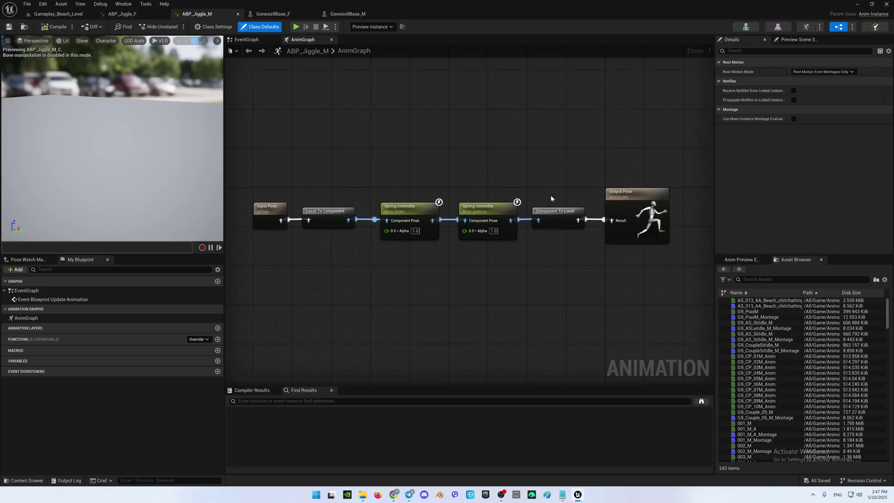
right_click_drag(372, 180, 379, 189)
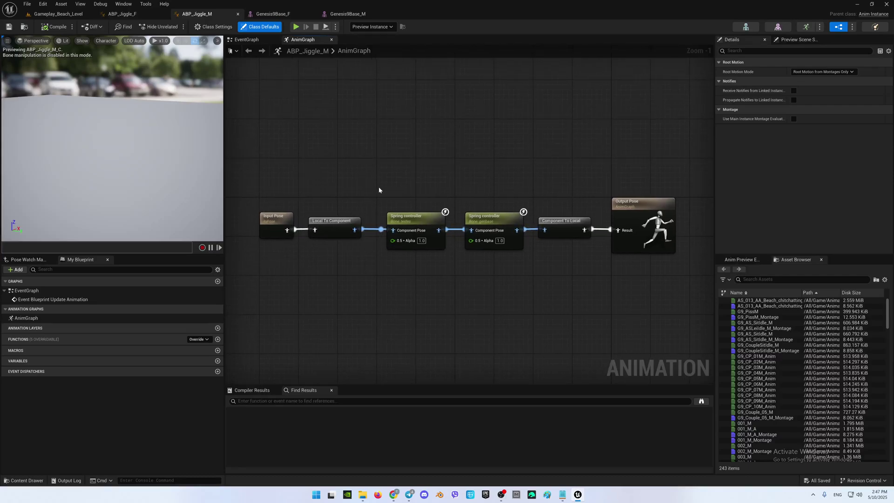
right_click(414, 179)
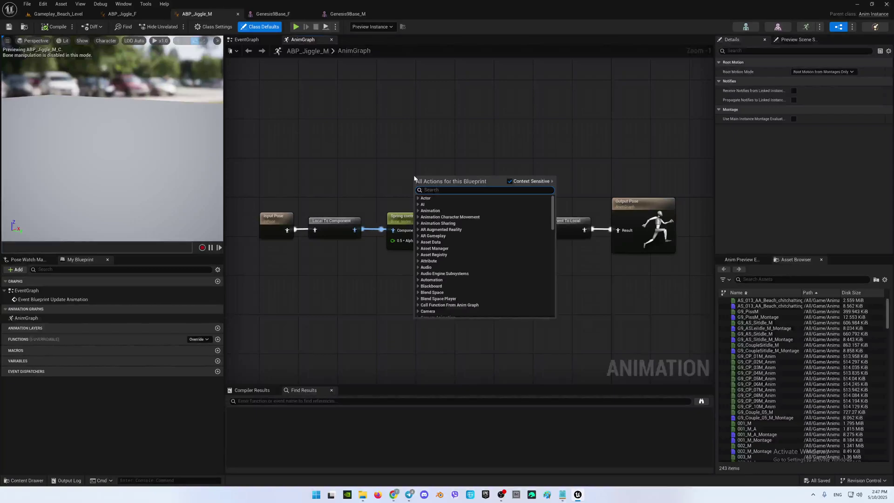
type("sprin")
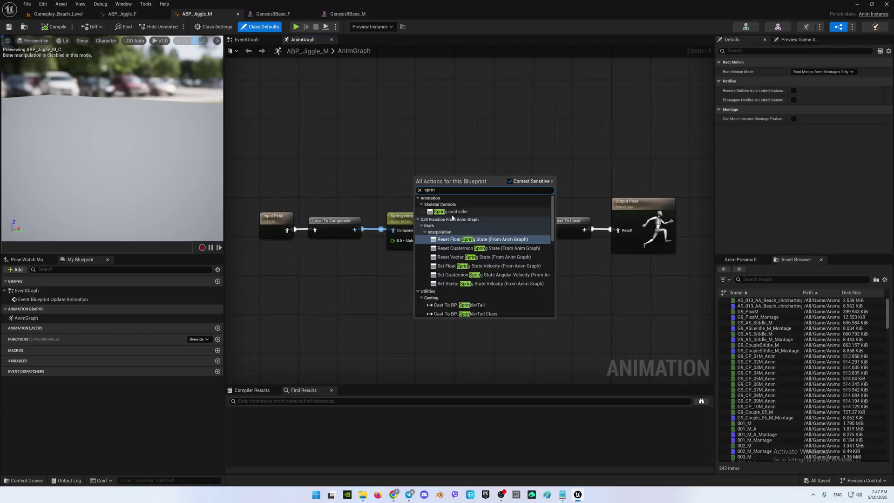
left_click(449, 212)
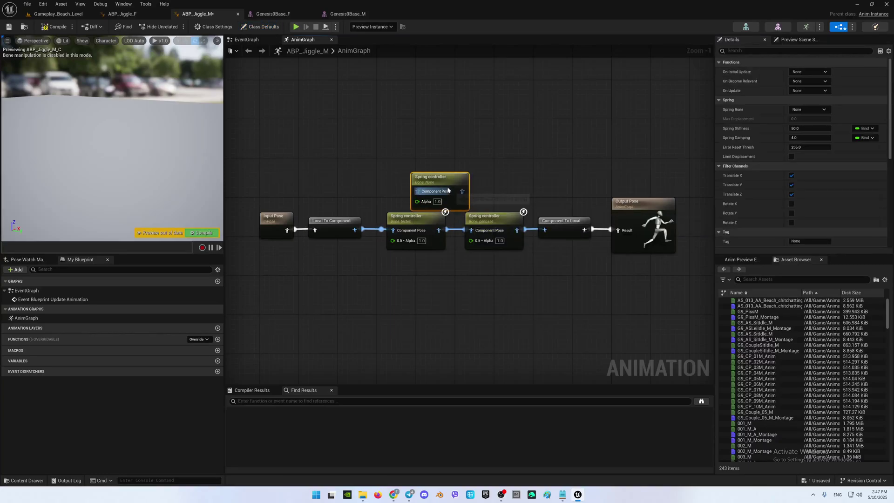
key("Delete")
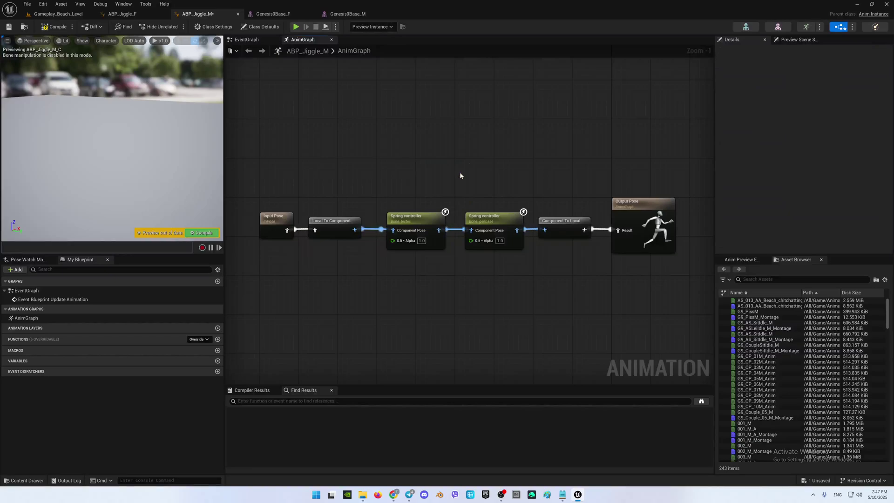
Select the genbase Spring controller to view its stiffness 500 and damping 5
right_click_drag(460, 175, 470, 167)
right_click_drag(519, 183, 477, 192)
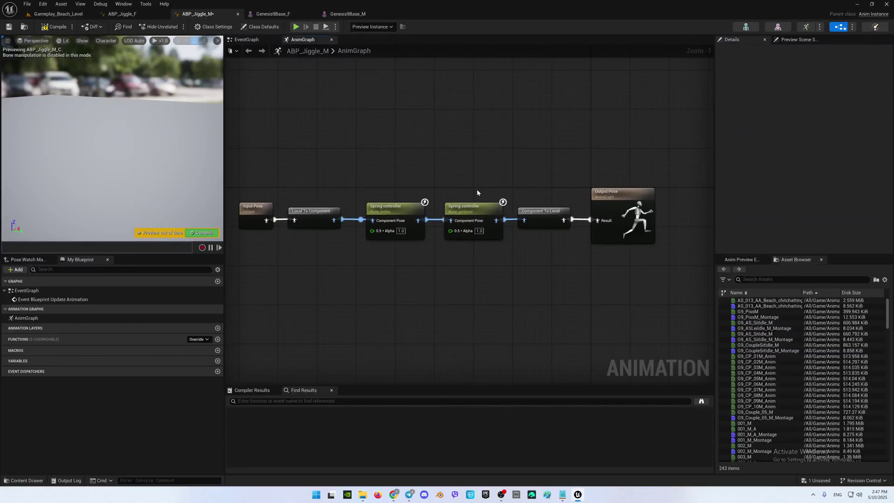
left_click(465, 209)
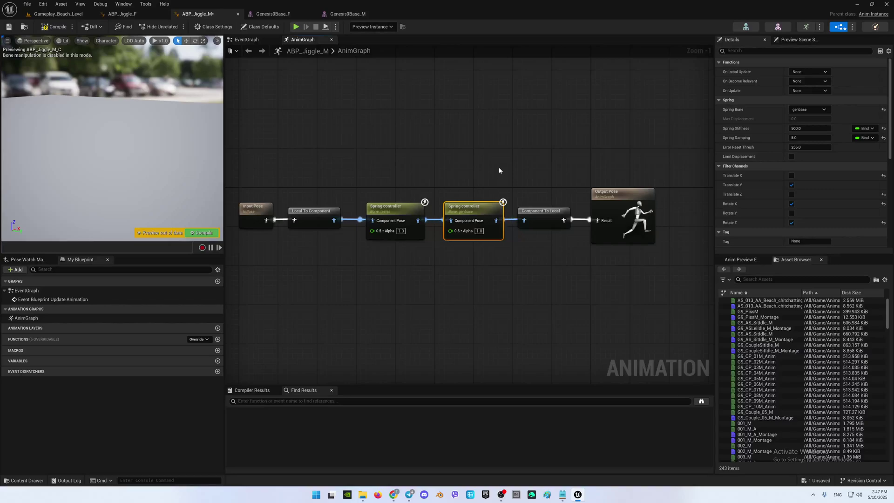
In ABP_Jiggle_F, select the Spring controller nodes, ending with only the second one selected
left_click(123, 15)
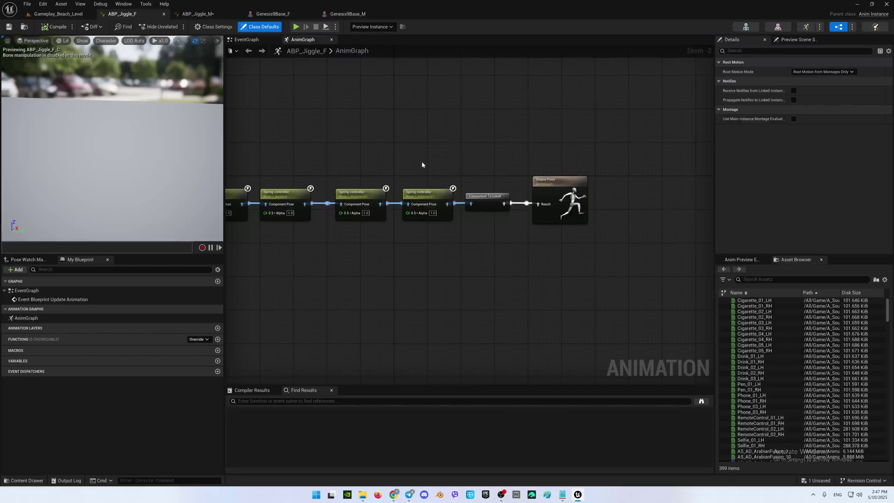
left_click(442, 215)
right_click_drag(272, 177, 383, 178)
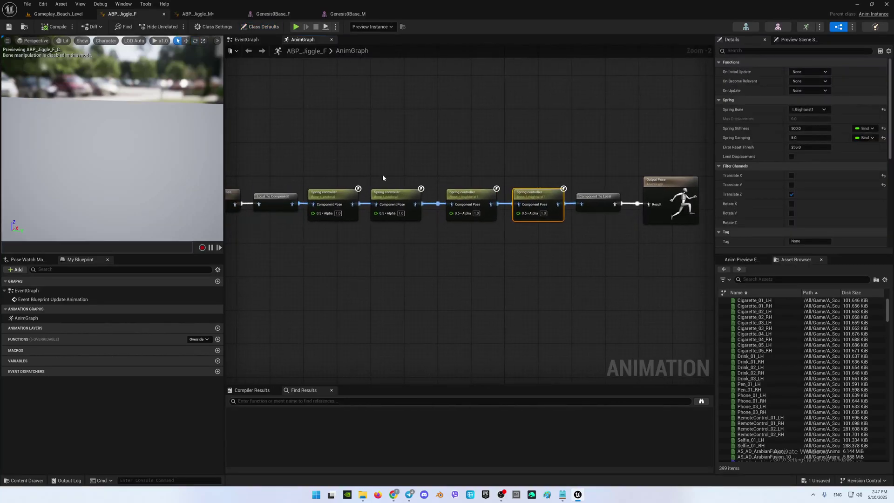
left_click(332, 194)
left_click(391, 198, "ctrl")
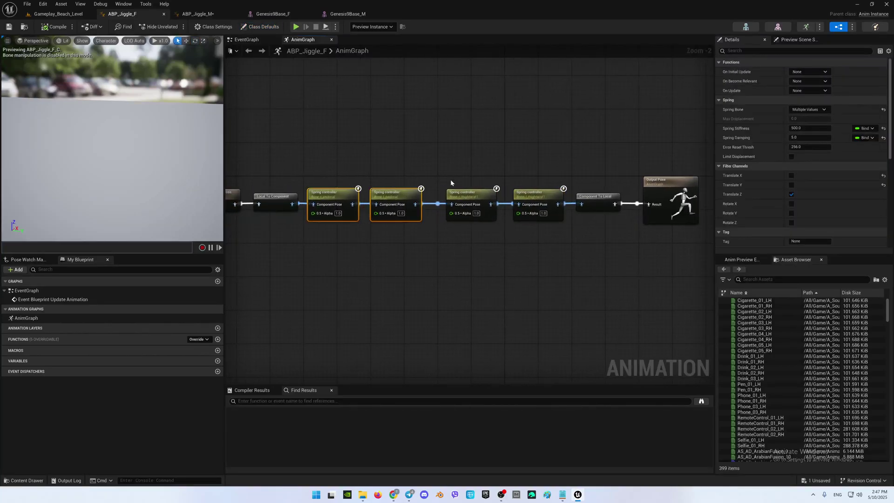
left_click(391, 198)
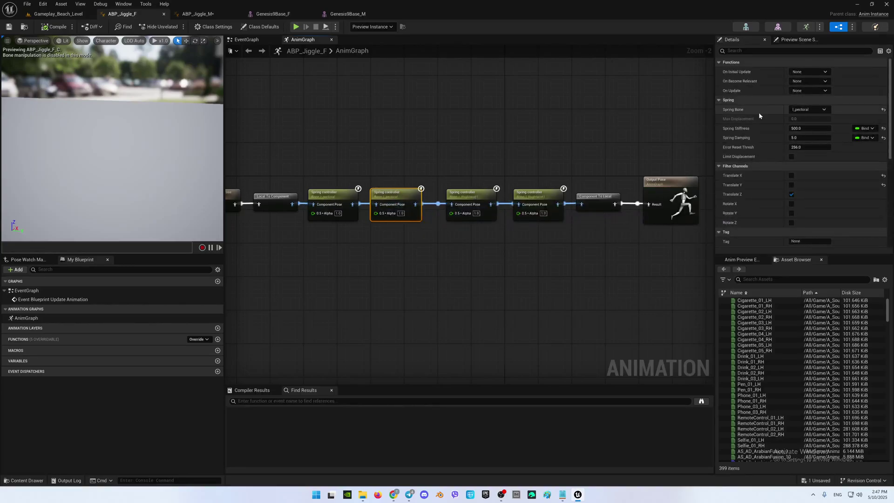
Confirm the second controller's Spring Bone is l_pectoral, closing the bone list unchanged
left_click(803, 109)
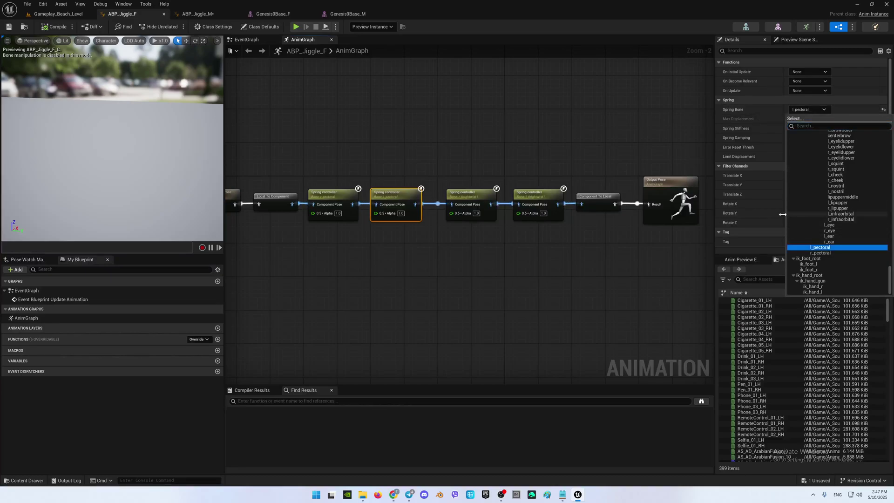
left_click(672, 122)
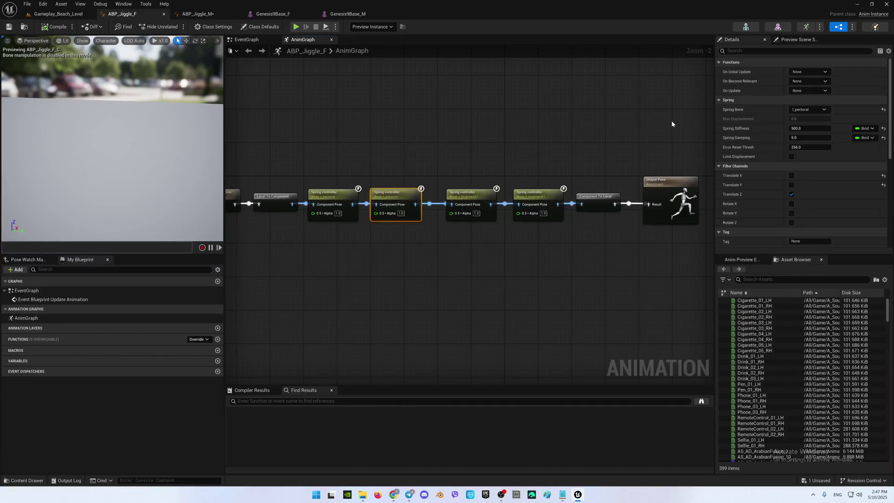
left_click(387, 193)
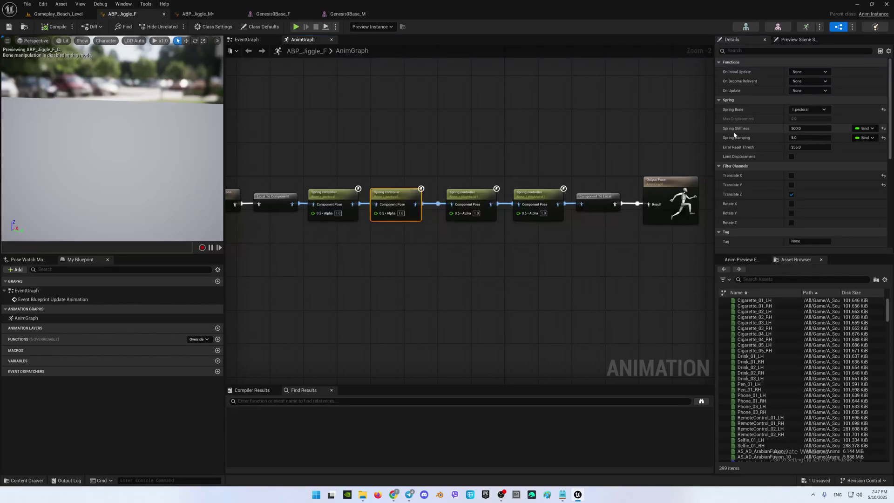
Add a spare Spring controller node, then view the l_pectoral controller: stiffness 500, damping 5.0, Z-only translation
right_click(512, 133)
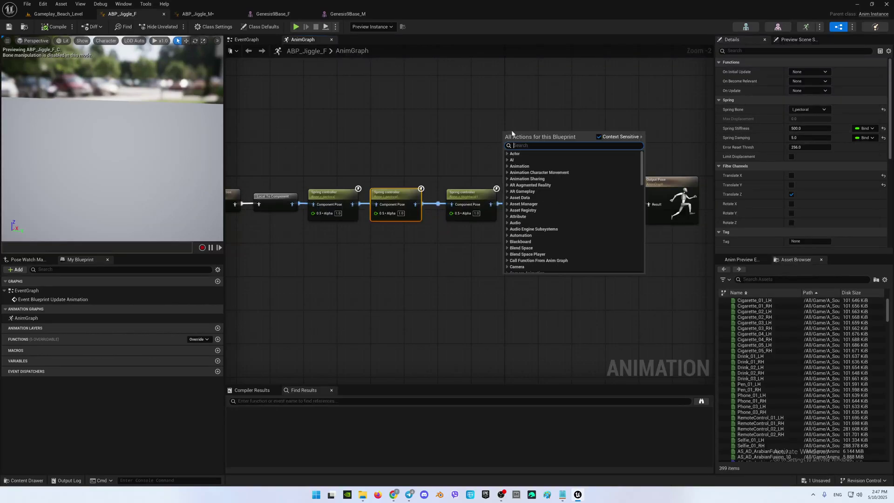
type("spring")
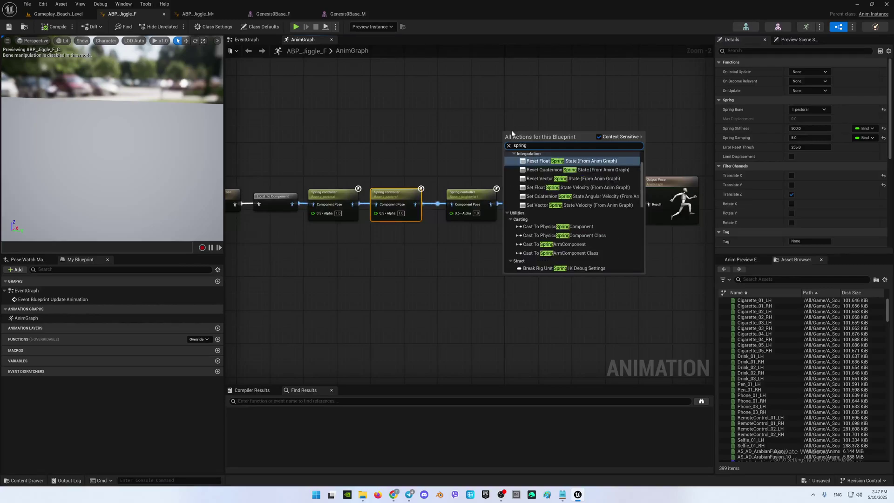
left_click(548, 163)
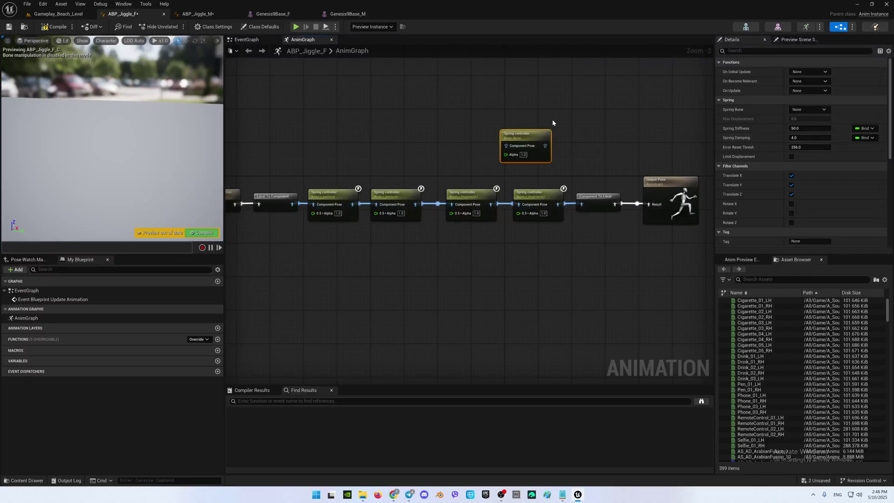
left_click(396, 193)
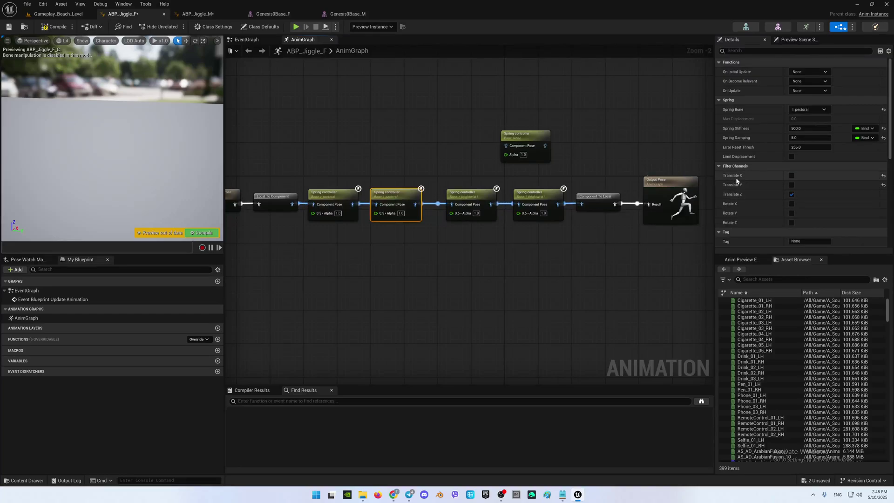
left_click(539, 140)
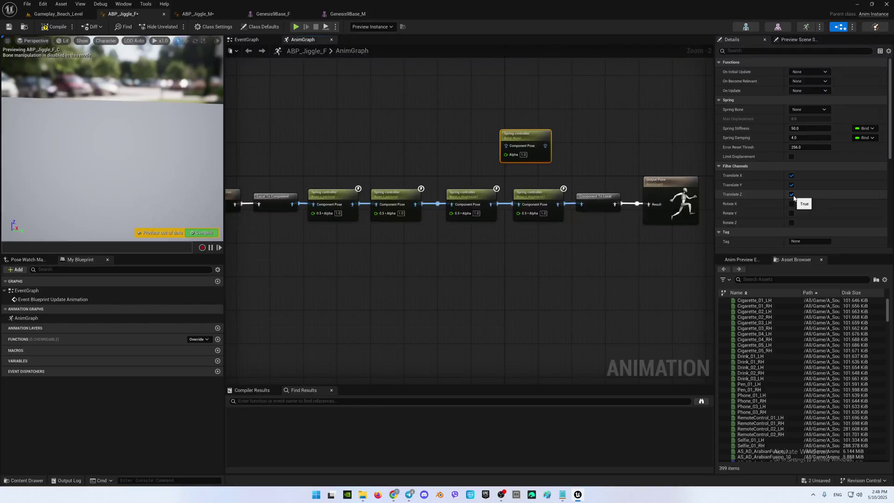
left_click(405, 195)
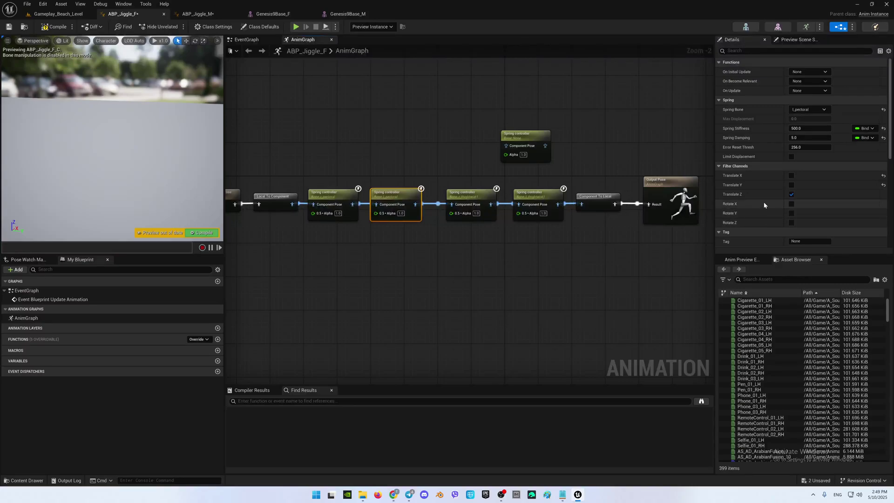
Compare Alpha Scale Bias Clamp: the spare node keeps Scale 1.0, the second controller uses 0.5
scroll(762, 204, "down", 3)
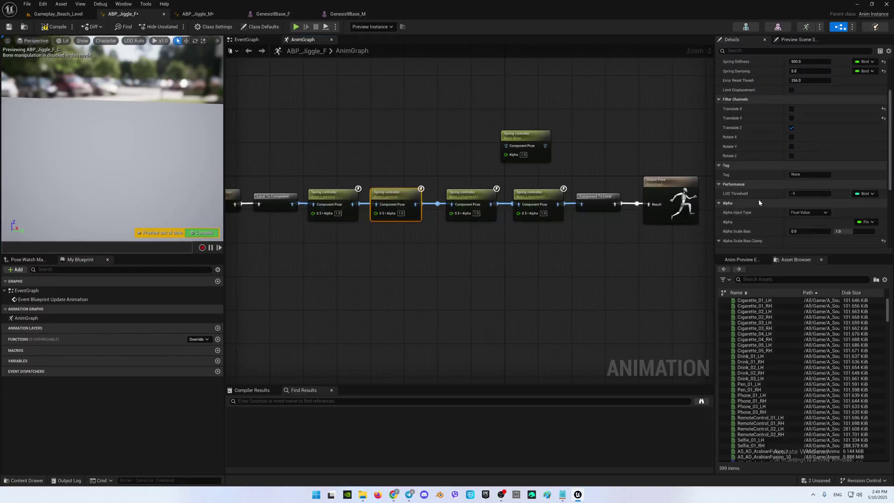
scroll(759, 165, "down", 5)
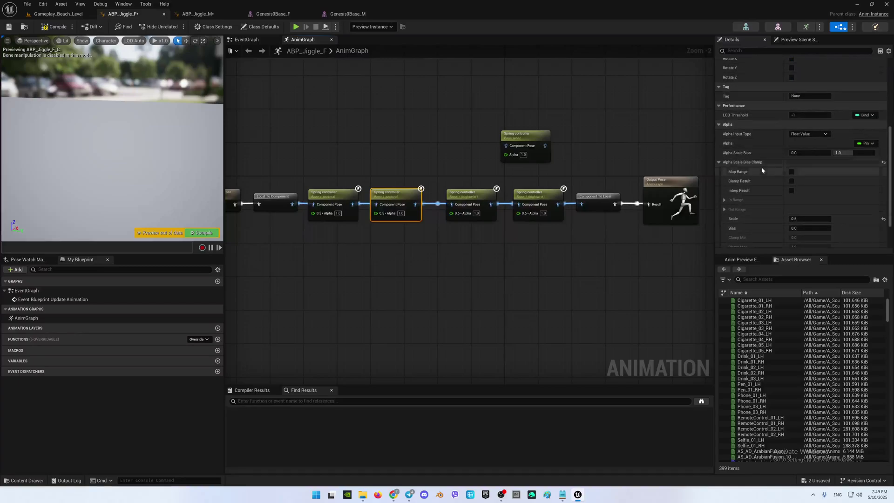
scroll(761, 171, "down", 1)
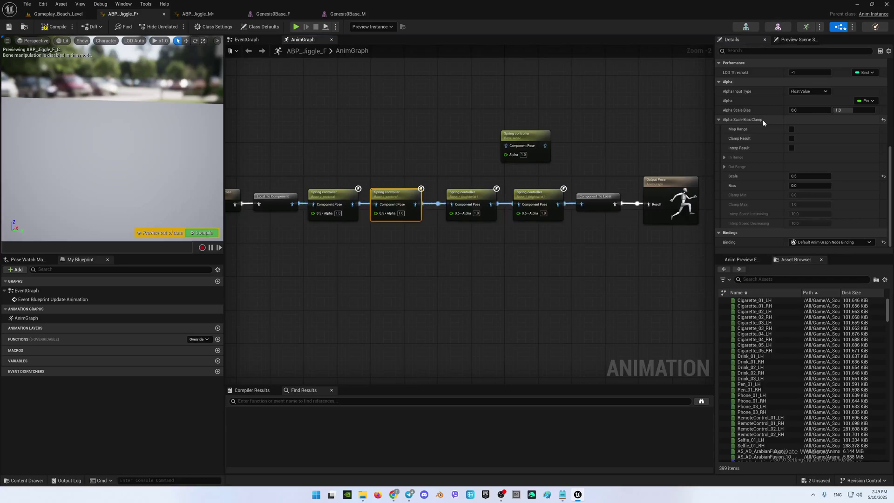
left_click(521, 146)
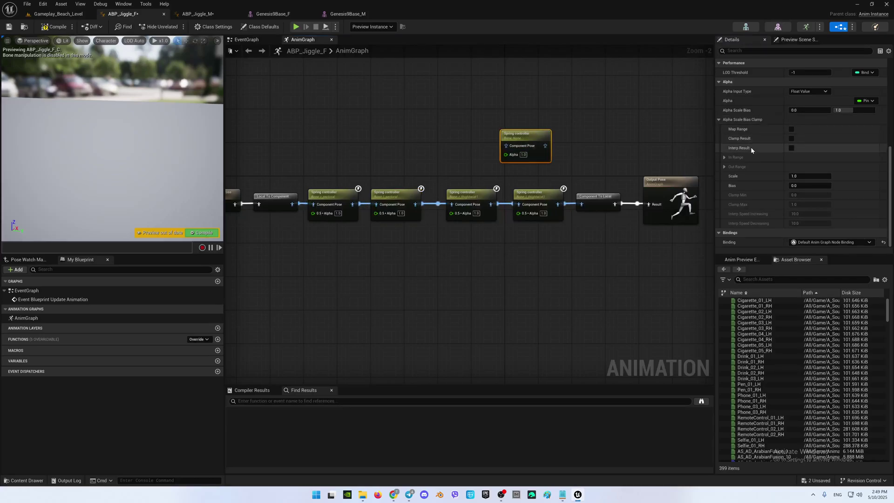
left_click(400, 200)
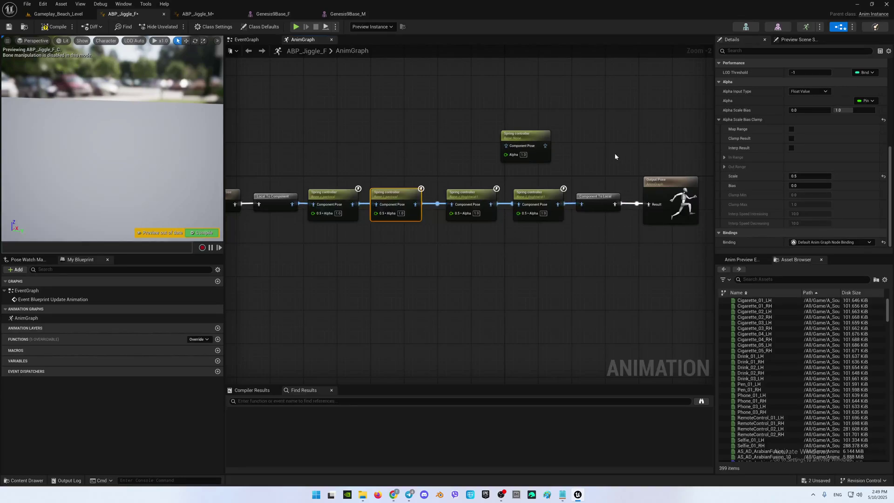
Select the third and fourth Spring controllers together to confirm stiffness 500, damping 5.0, Translate Z only
mouse_move(464, 160)
right_mouse_down()
mouse_move(487, 155)
mouse_move(475, 156)
right_mouse_up()
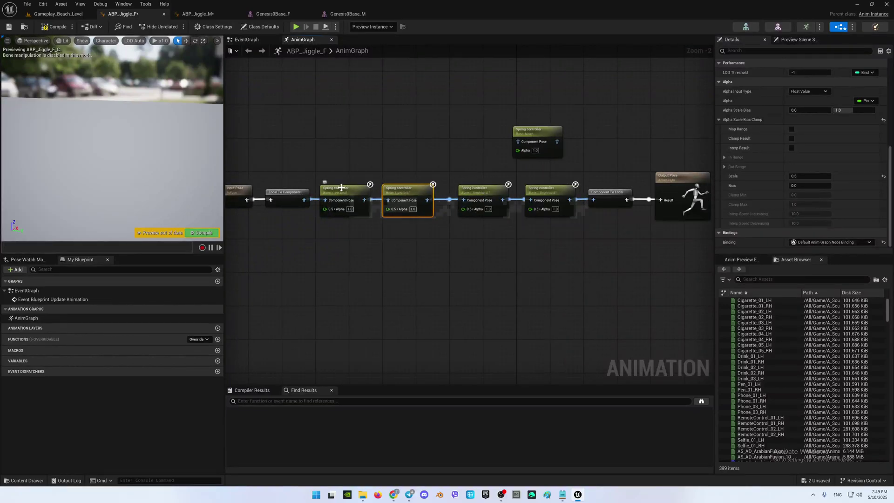
left_click(484, 193)
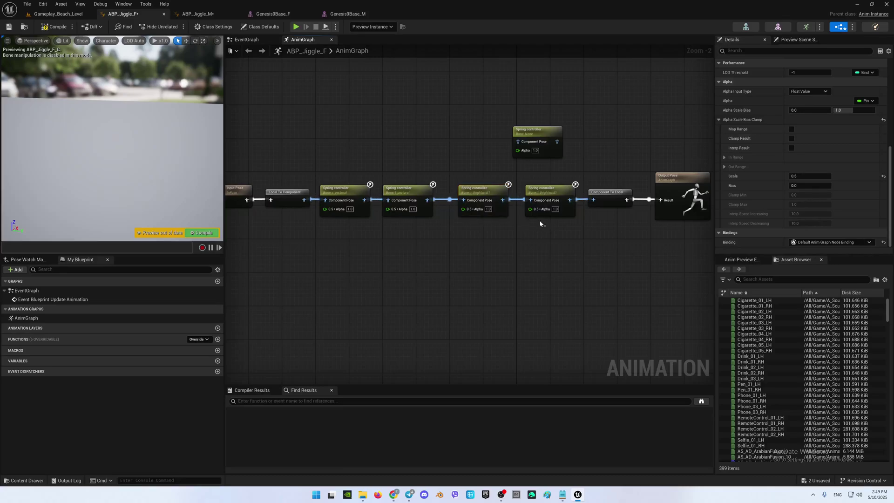
left_click(537, 192, "shift")
scroll(791, 131, "up", 10)
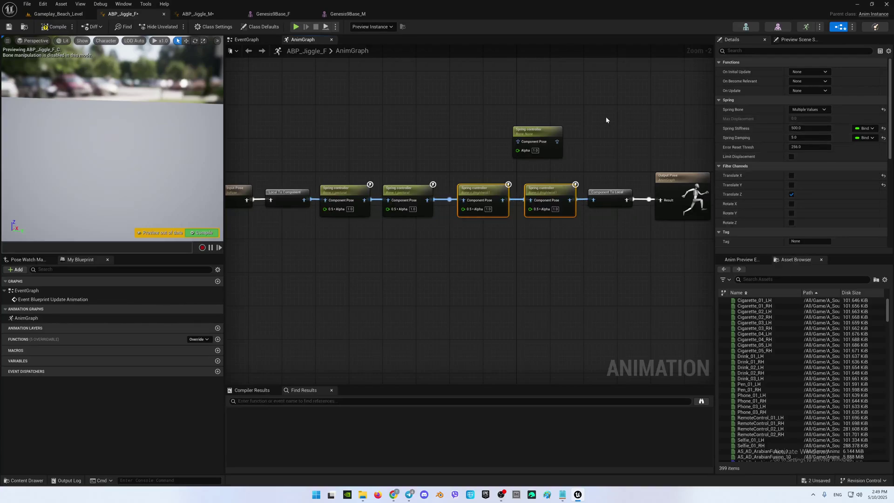
Delete the unconnected Spring controller, then compile and save ABP_Jiggle_F
left_click(547, 104)
left_click_drag(547, 103, 571, 148)
key("Delete")
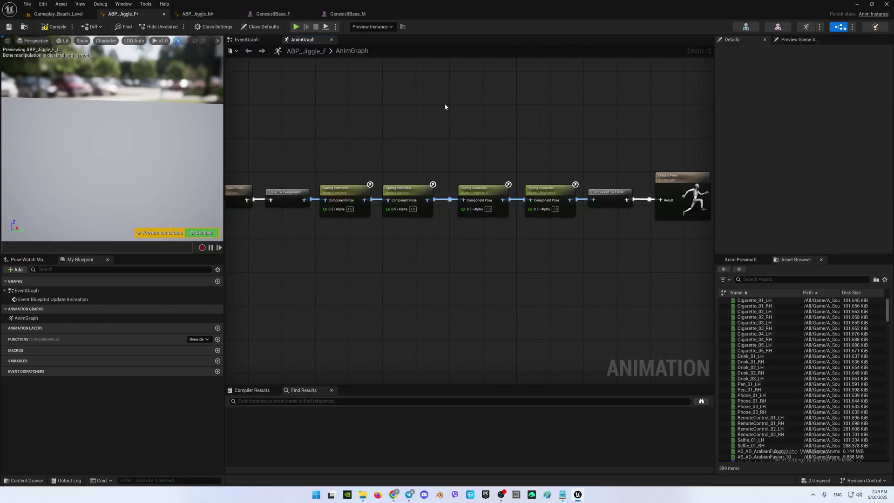
left_click(54, 27)
left_click(9, 26)
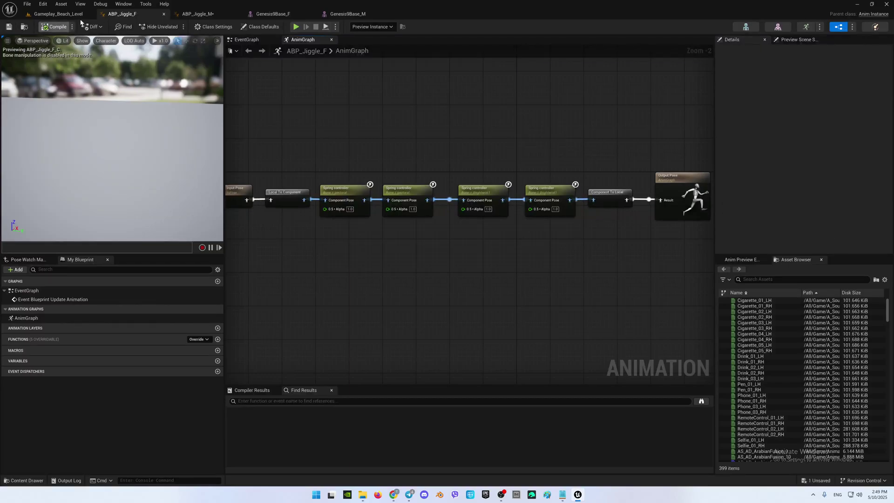
Save ABP_Jiggle_M and switch to the Gameplay_Beach_Level level
left_click(208, 14)
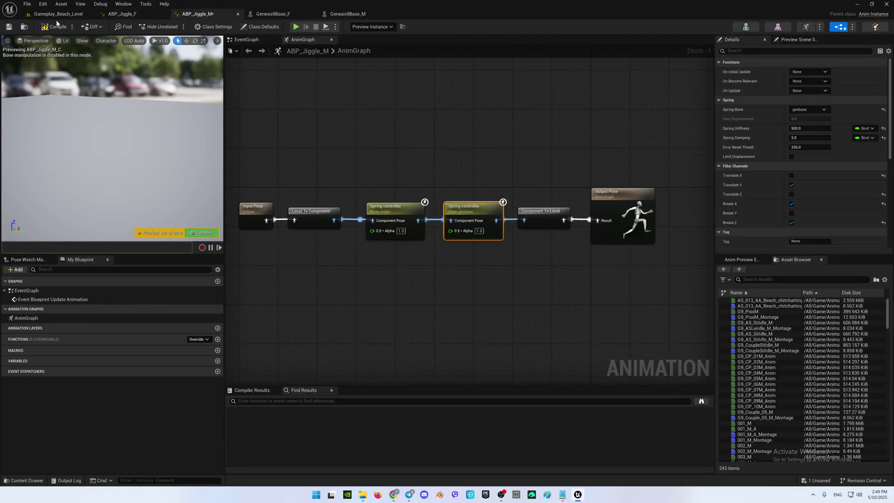
left_click(8, 26)
right_click_drag(359, 95, 372, 104)
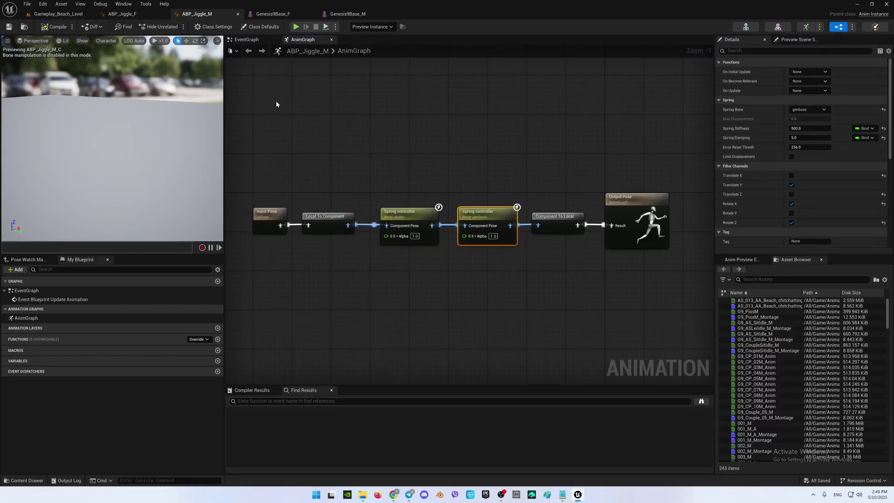
left_click(74, 15)
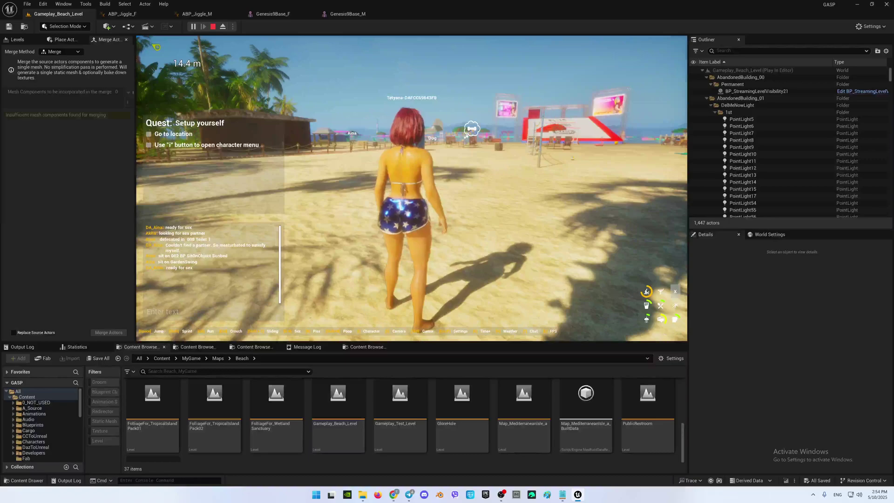
Walk the character forward across the beach with W
key("w")
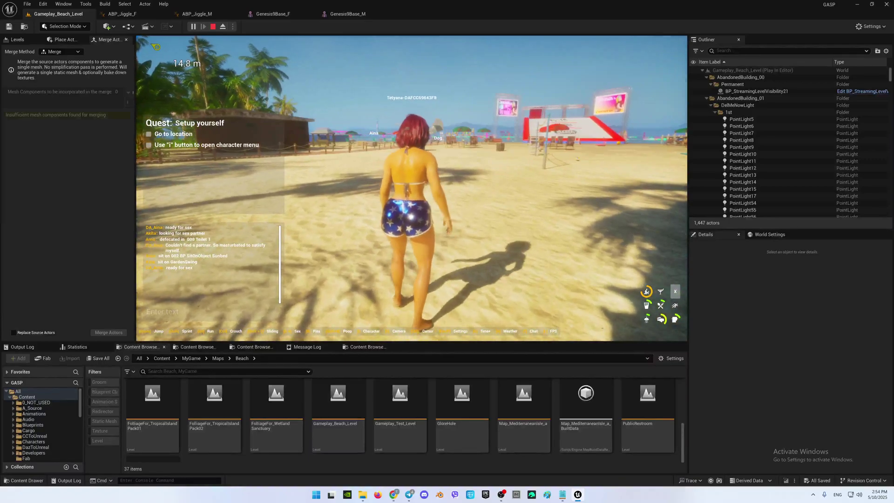
key("w")
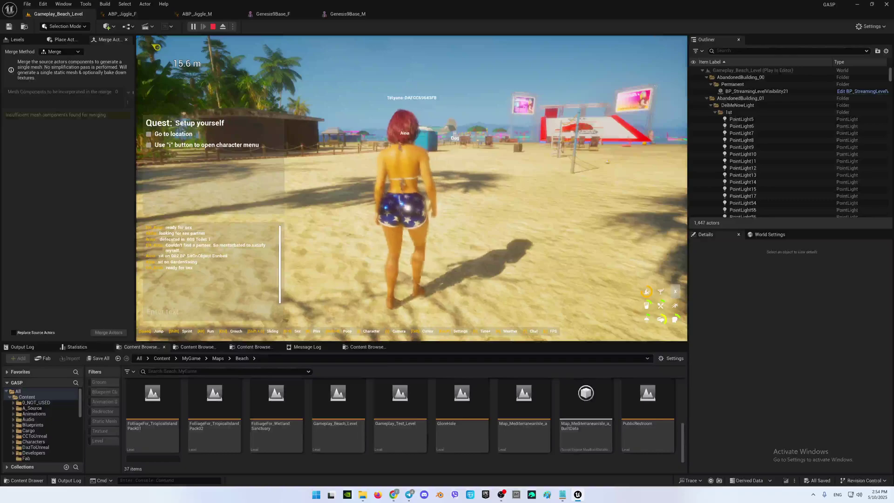
key("w")
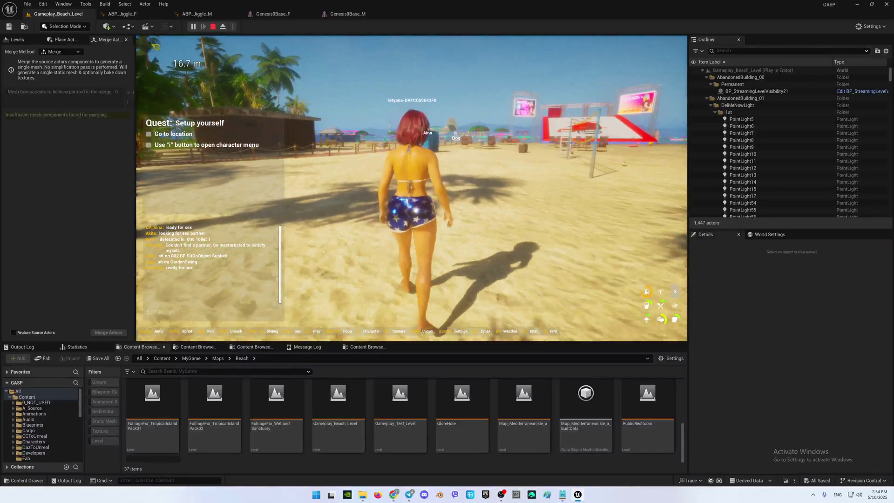
key("w")
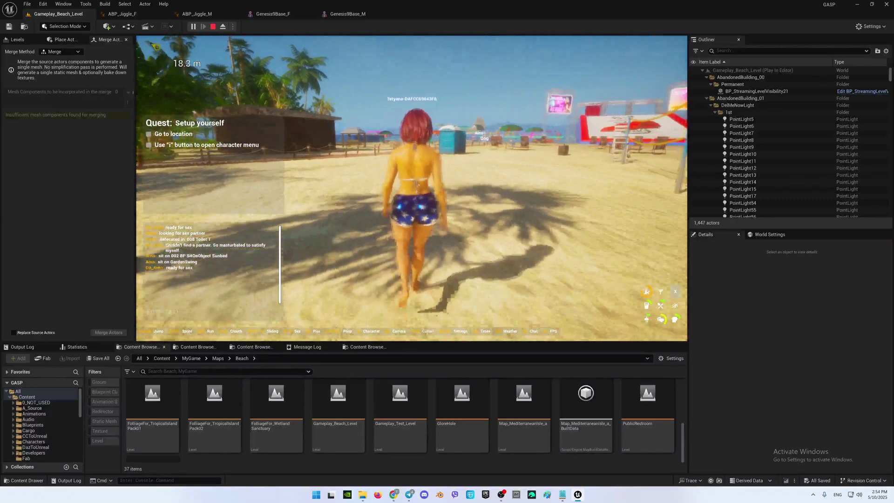
key("w")
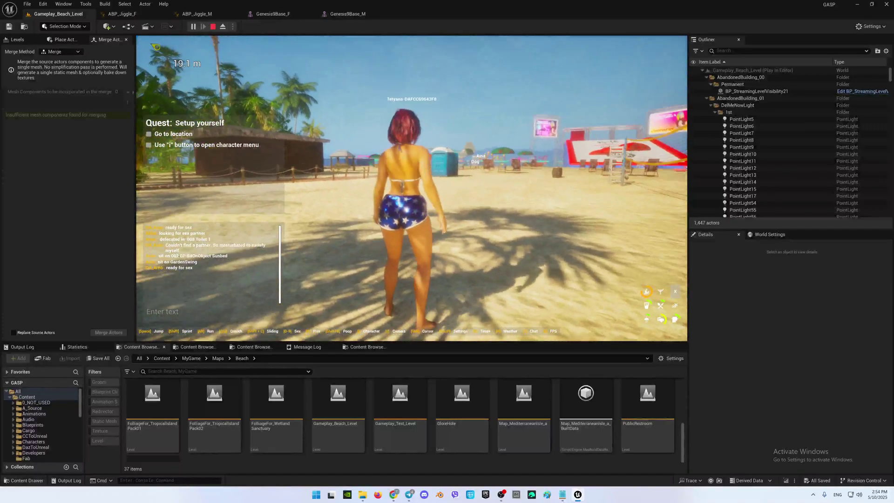
Turn her around, walk her toward the camera with S, then make her leap
key("s")
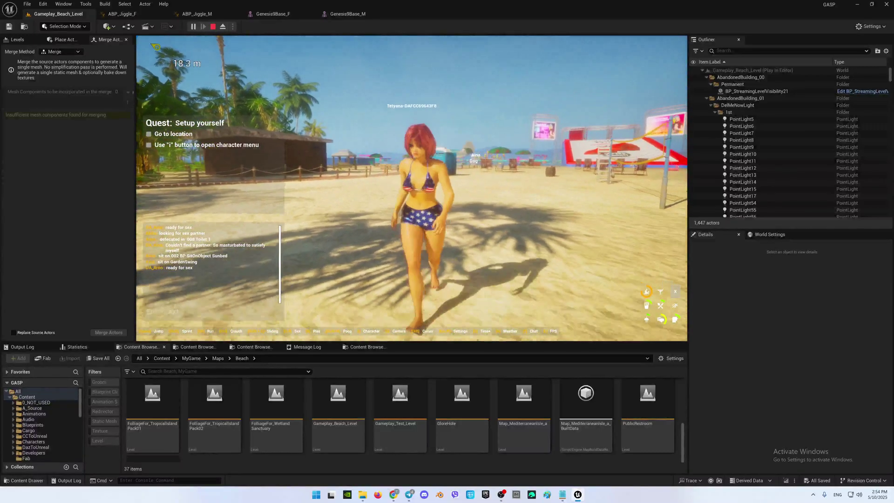
key("s")
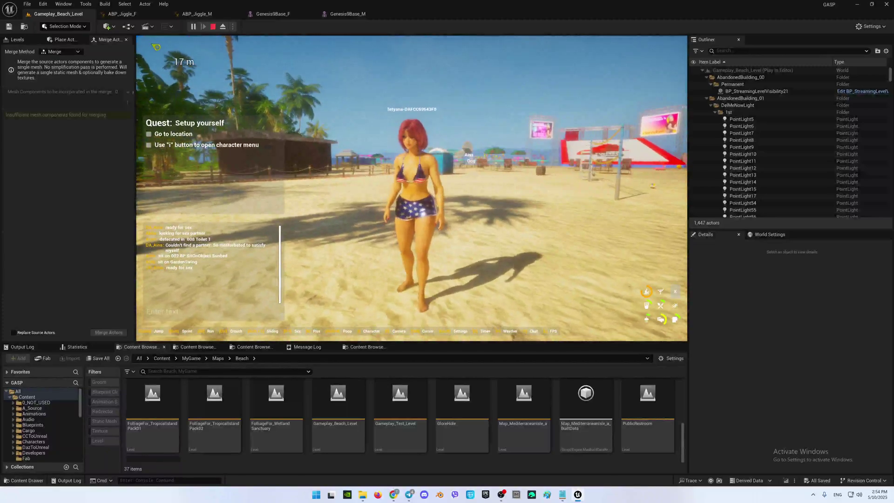
key("s")
key("s")
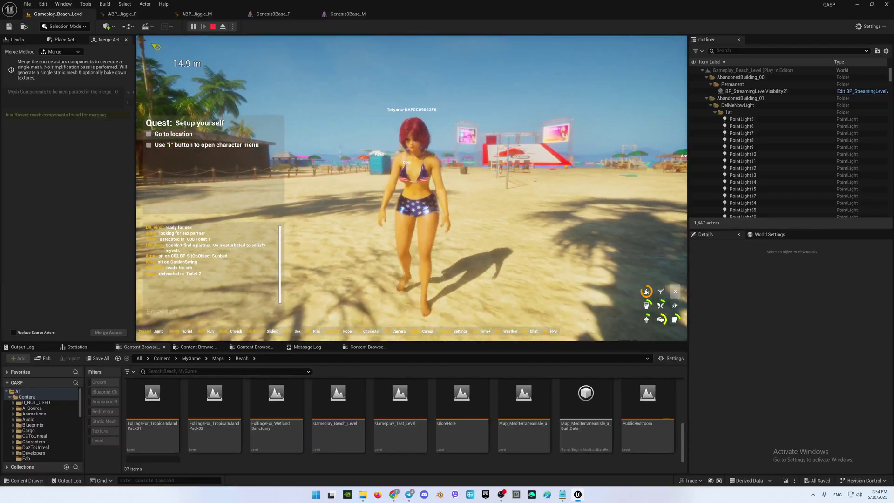
key("s")
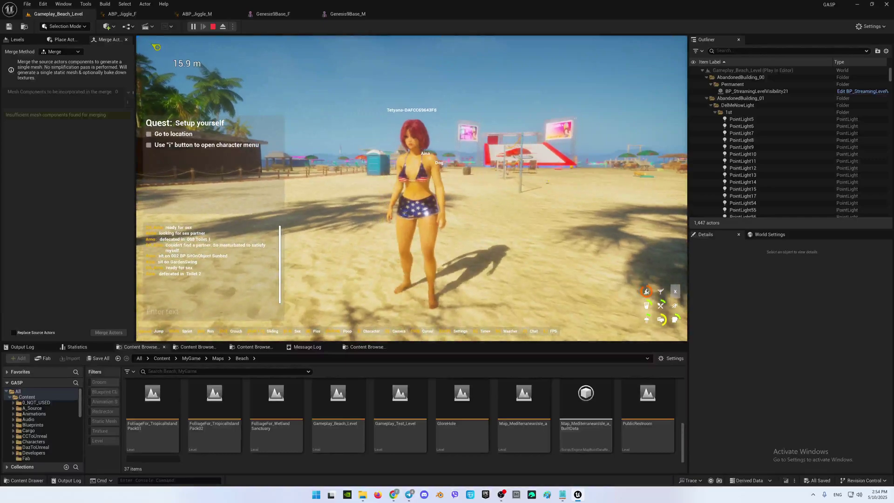
key("space")
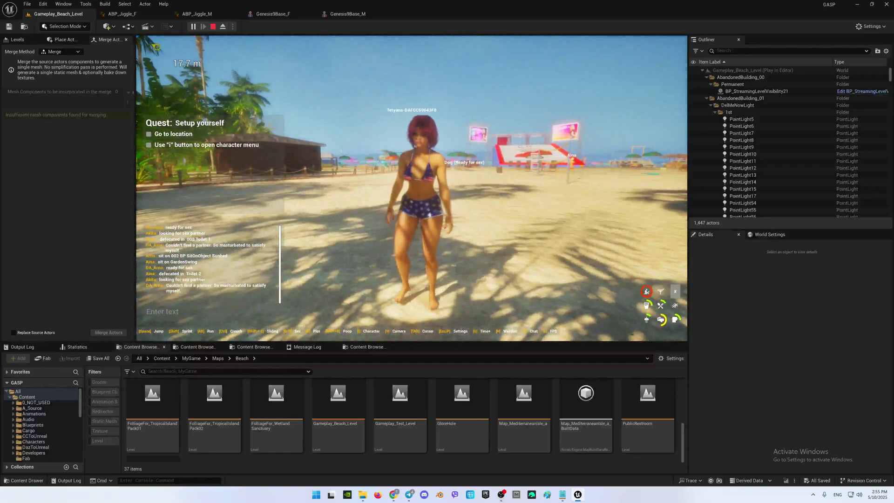
Walk the female character right and forward away from the camera, then turn her back to test the springs
key("d")
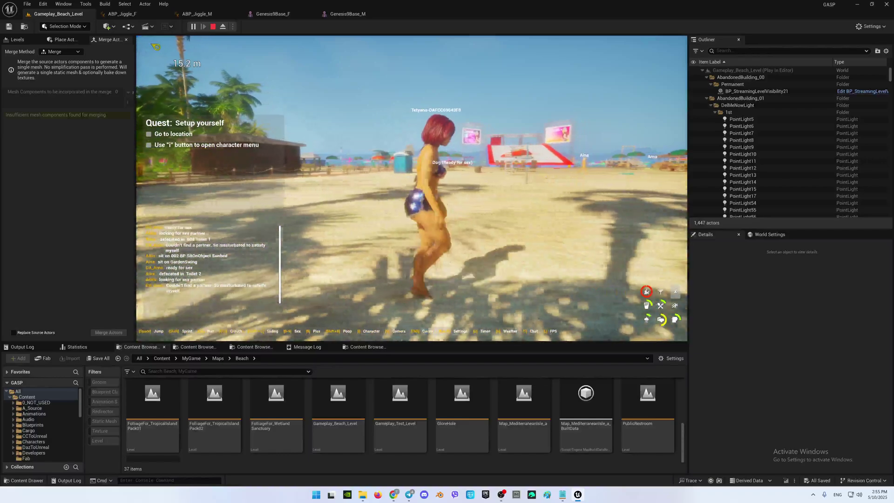
key("t")
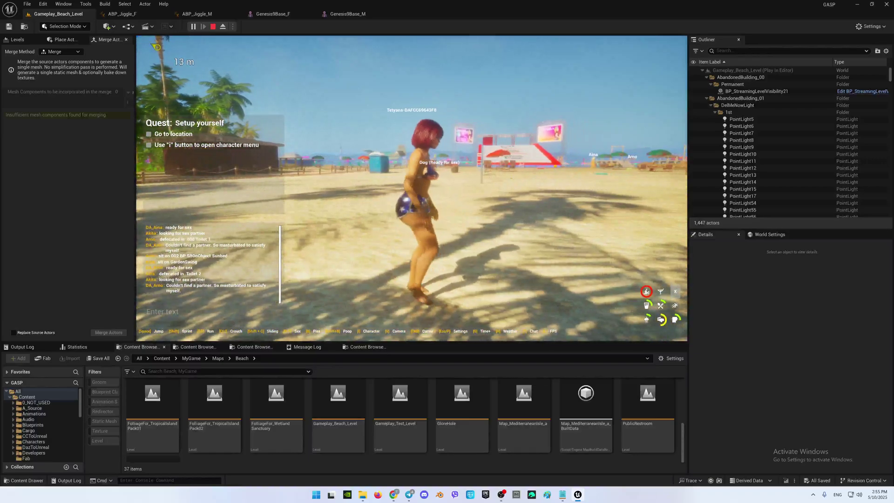
key("w")
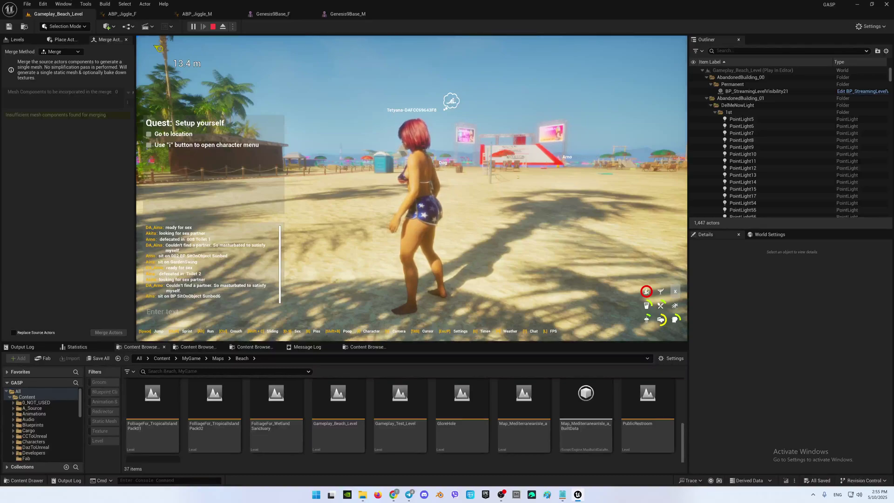
key("s")
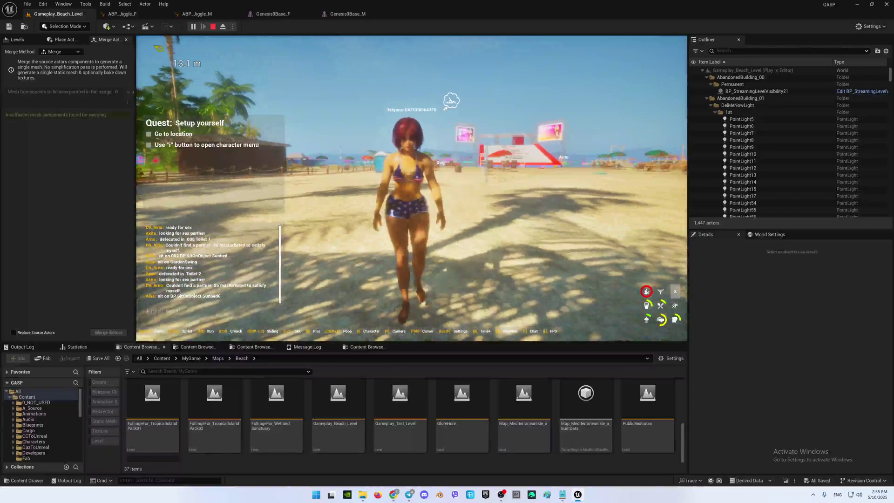